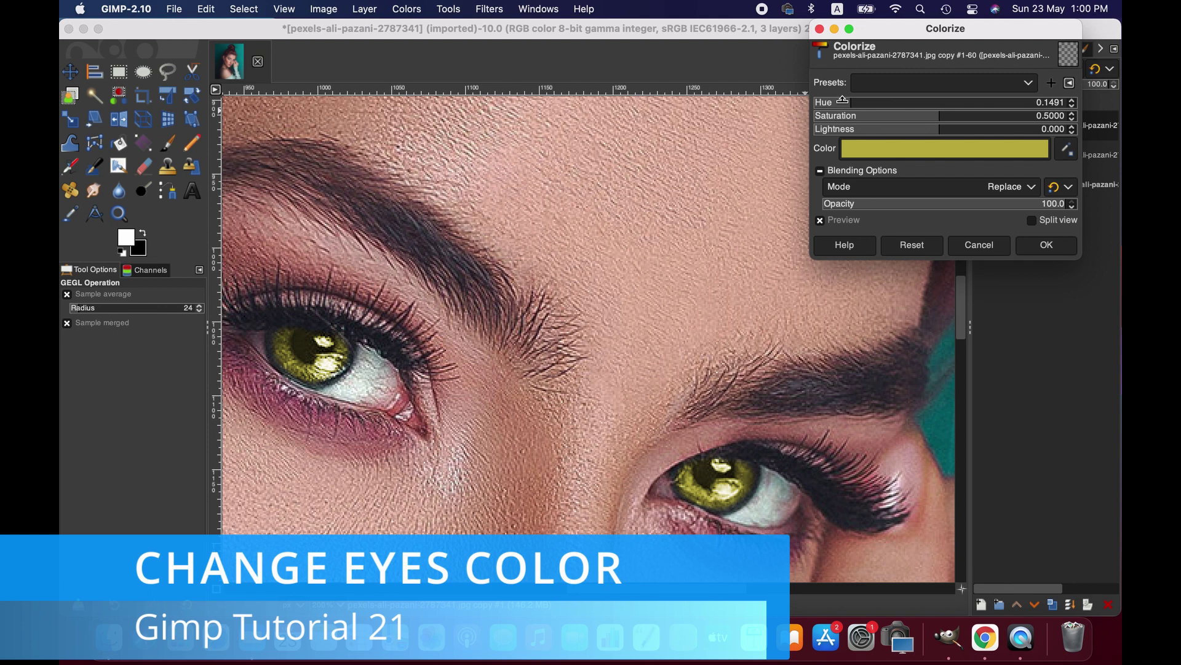
# Raise the Colorize Hue from 0.1491 to about 0.4971 so the irises turn vivid green
pyautogui.moveTo(842, 99); pyautogui.dragTo(975, 99)
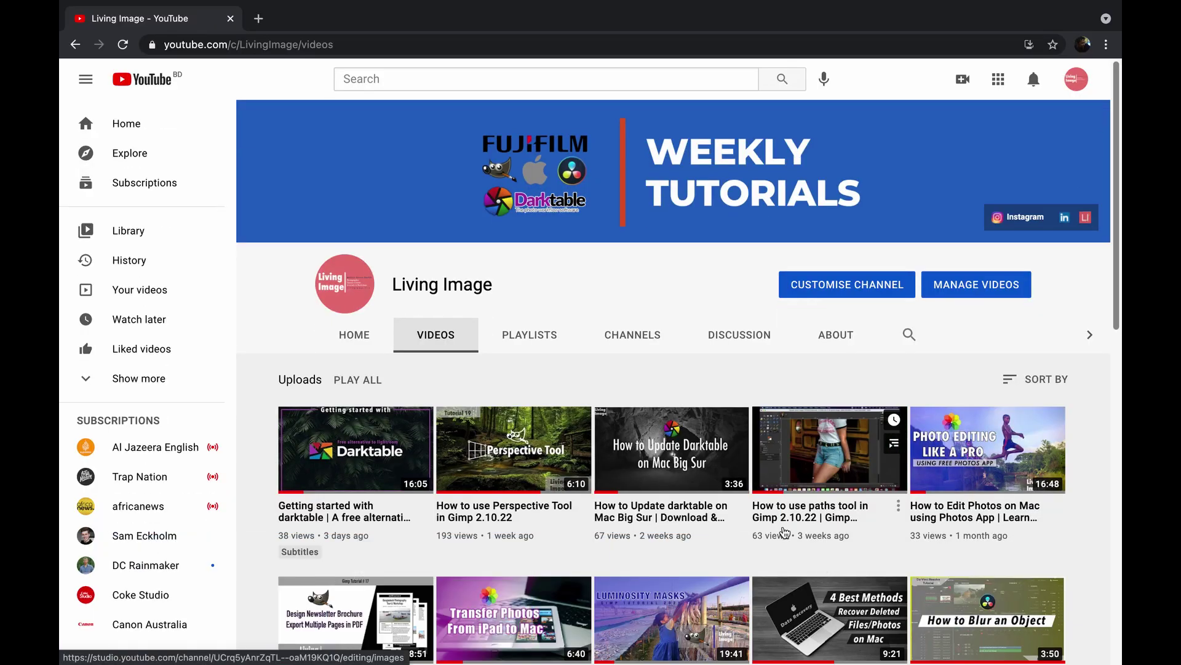
pyautogui.scroll(-3, 783, 533)
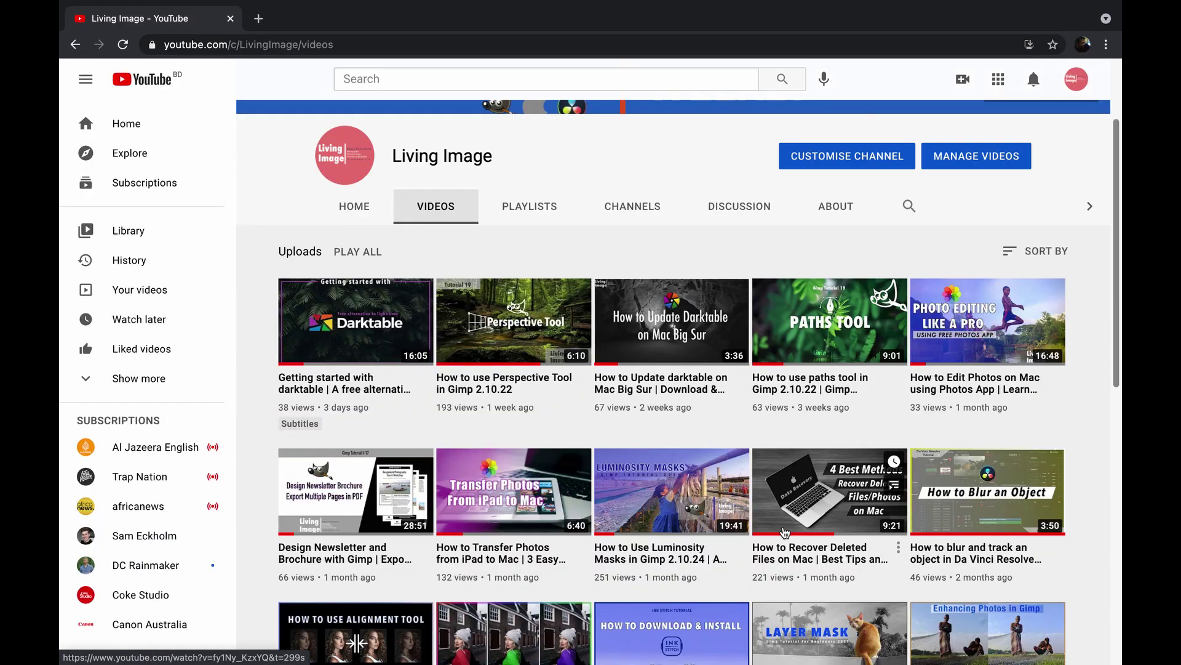
pyautogui.scroll(-5, 782, 533)
pyautogui.scroll(-8, 783, 532)
pyautogui.scroll(-3, 783, 533)
pyautogui.scroll(-10, 782, 532)
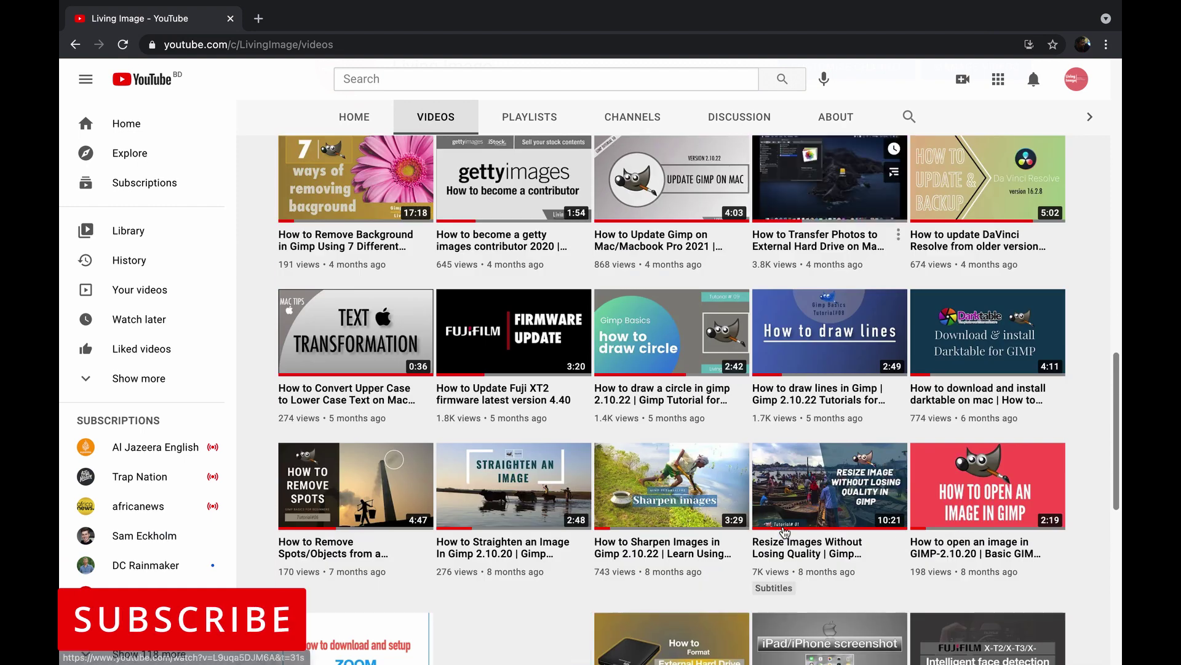
pyautogui.scroll(-4, 782, 533)
pyautogui.scroll(9, 782, 532)
pyautogui.scroll(5, 782, 532)
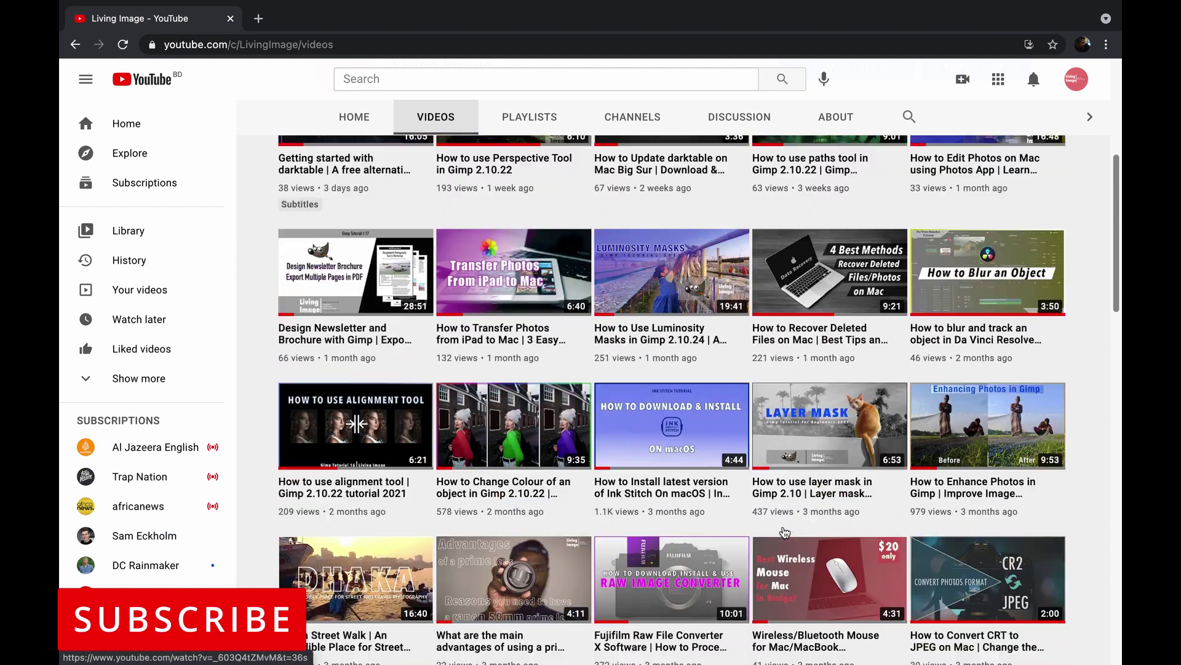
pyautogui.scroll(8, 783, 532)
pyautogui.scroll(1, 782, 528)
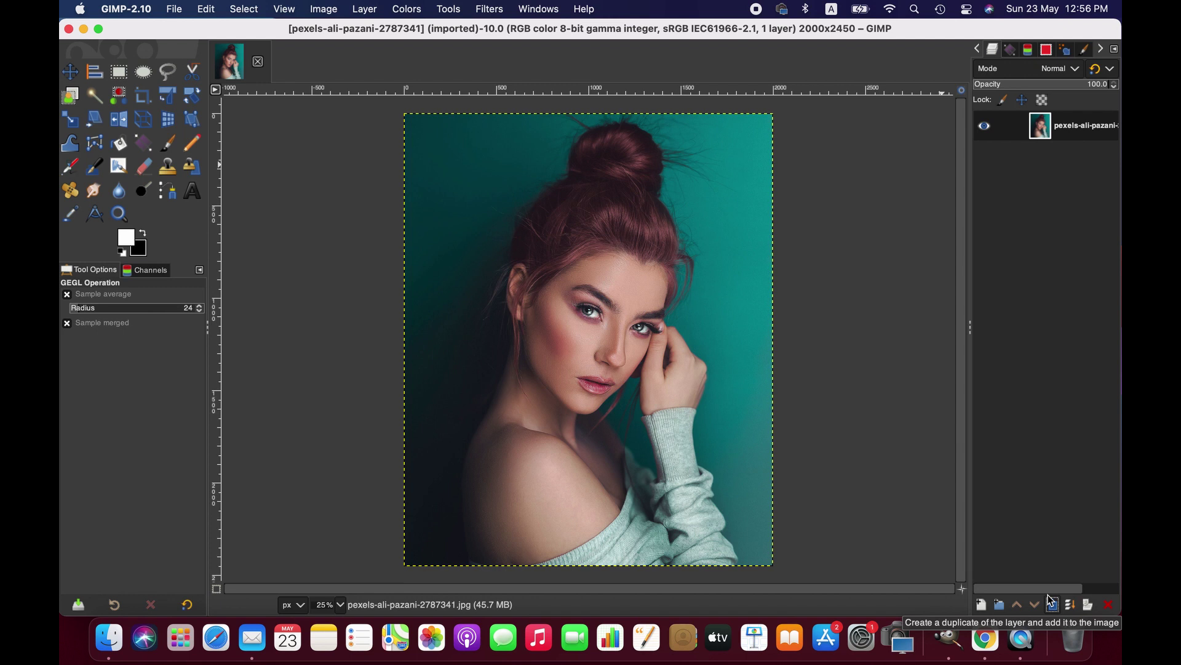
# Duplicate the portrait layer and set the view zoom to 50%
pyautogui.click(366, 11)
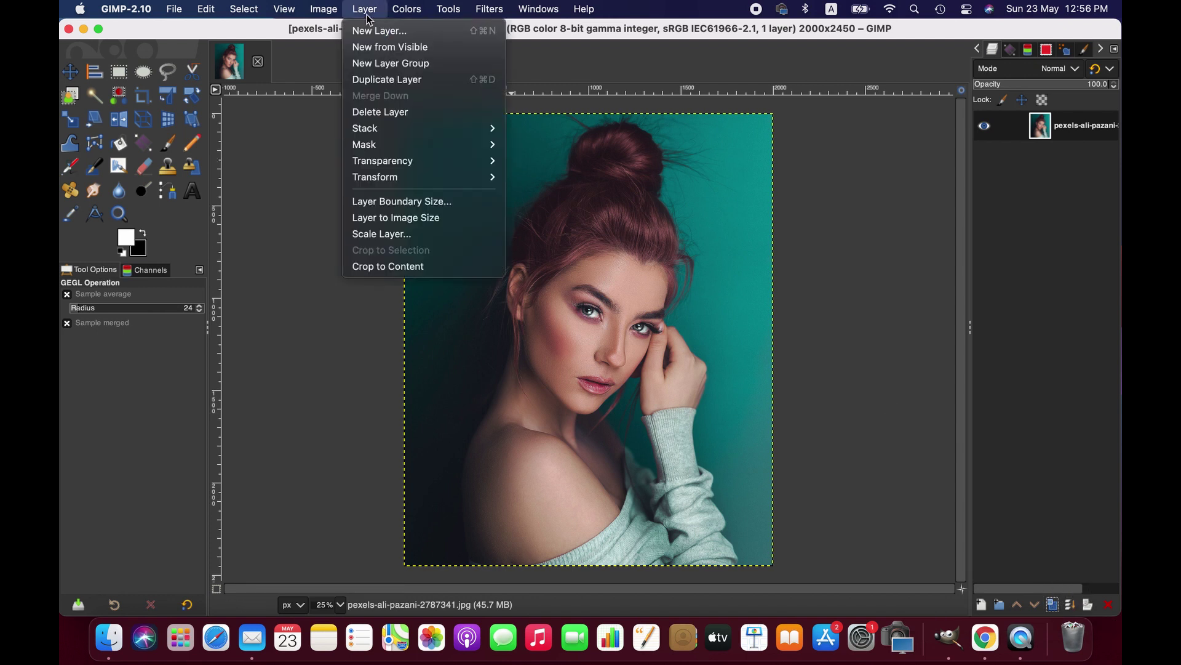
pyautogui.click(395, 79)
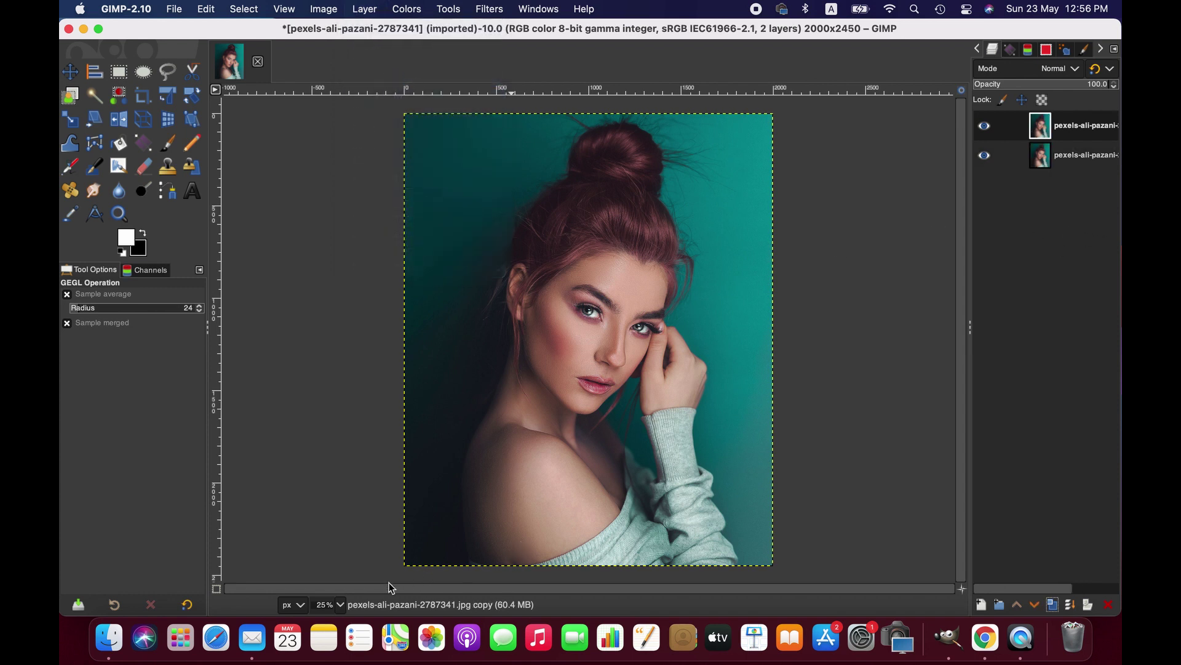
pyautogui.click(341, 605)
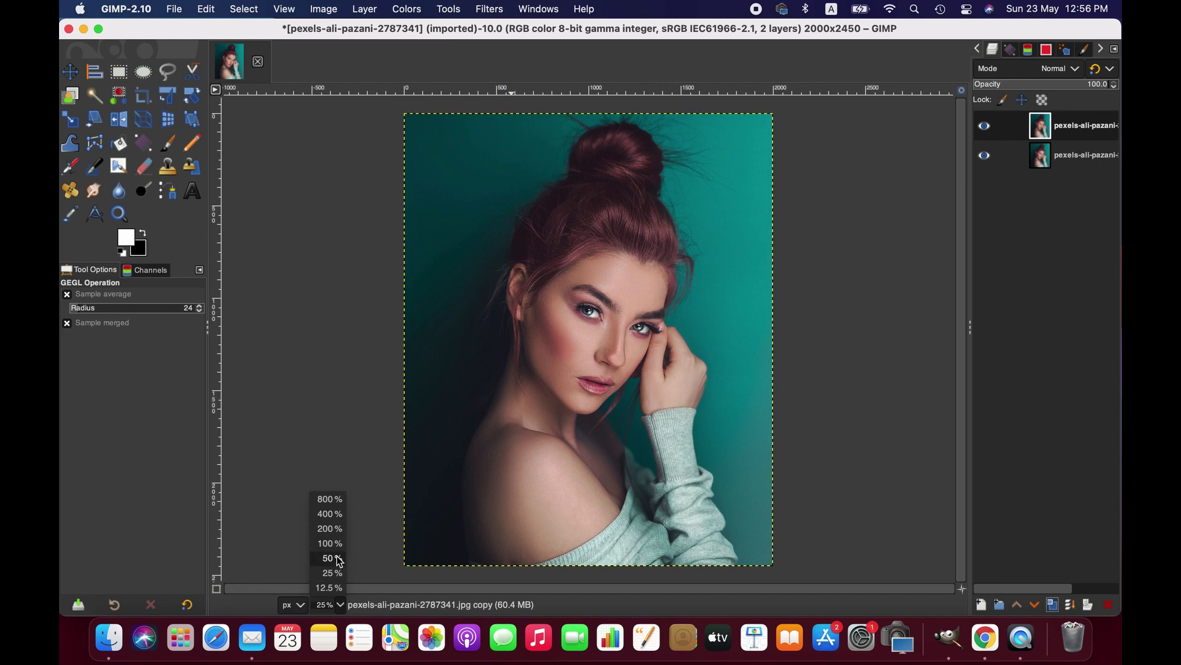
pyautogui.click(329, 557)
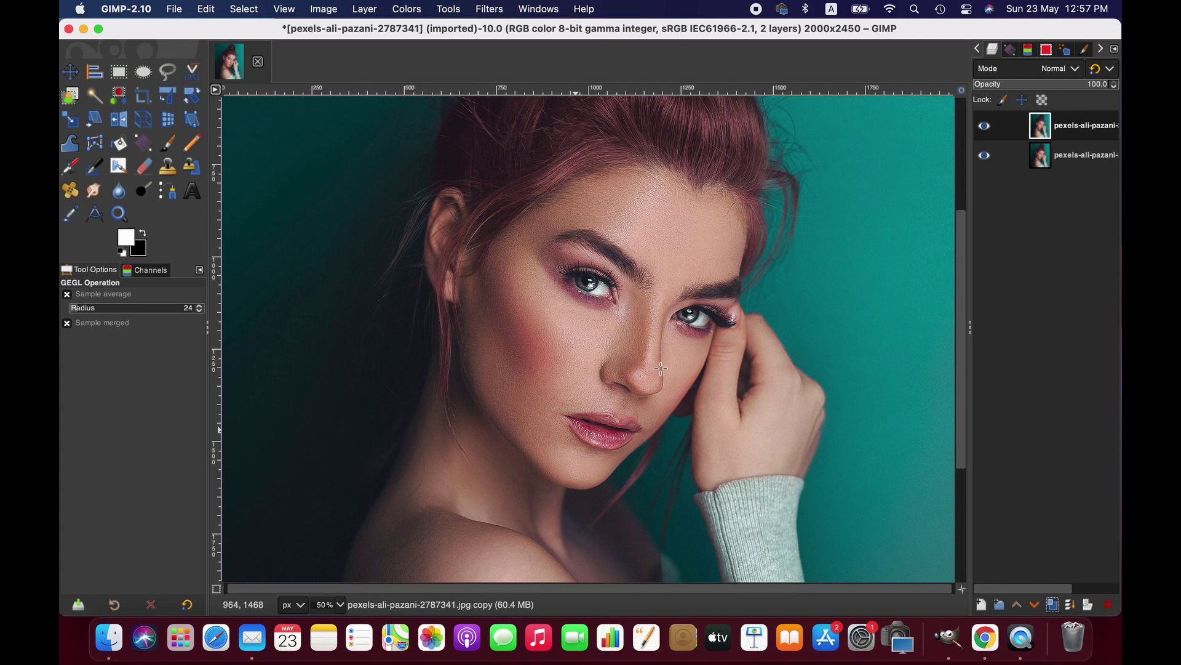
# Desaturate the duplicated layer using Luminance mode
pyautogui.click(407, 8)
pyautogui.moveTo(417, 283)
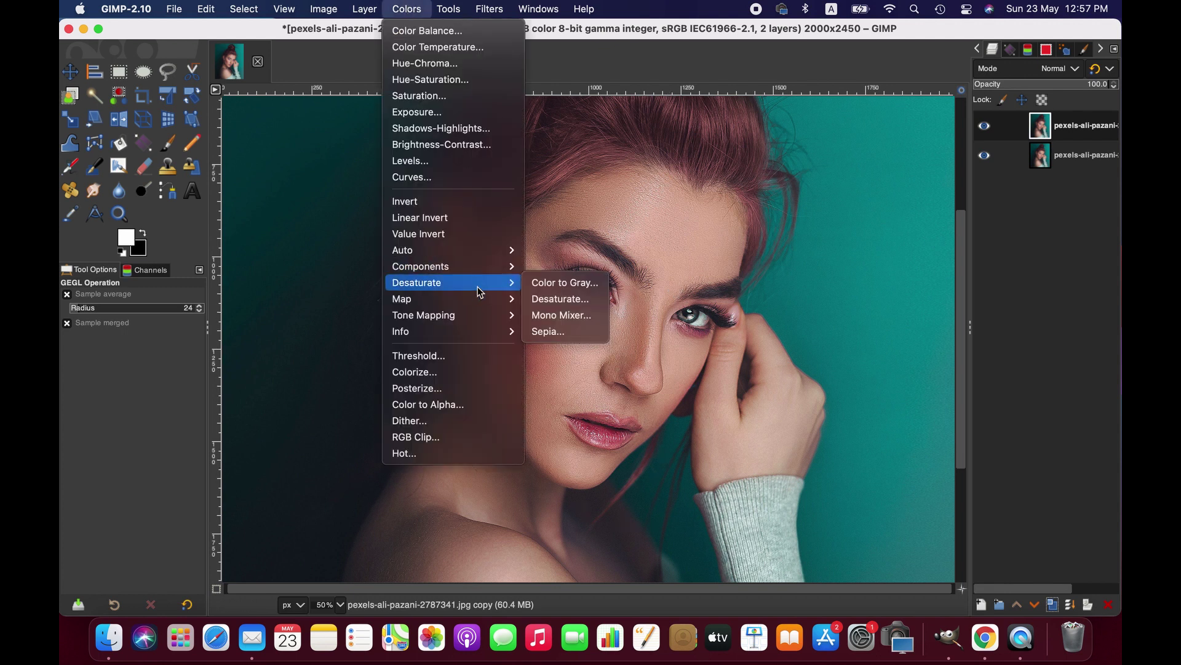
pyautogui.click(559, 298)
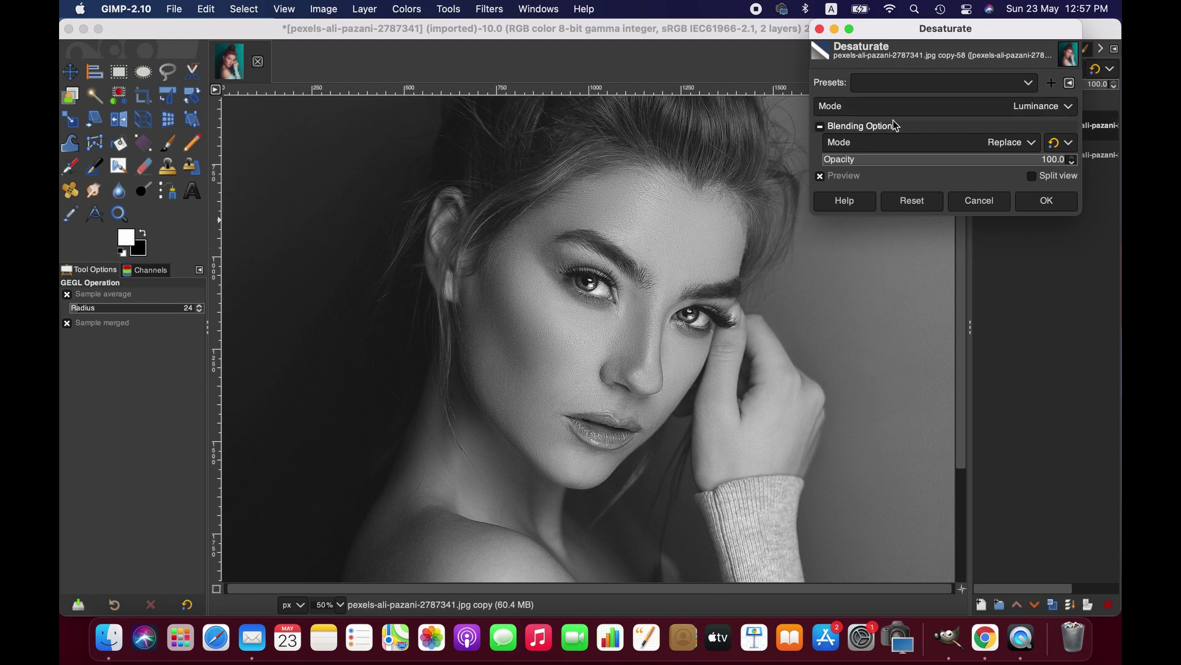
pyautogui.click(1046, 201)
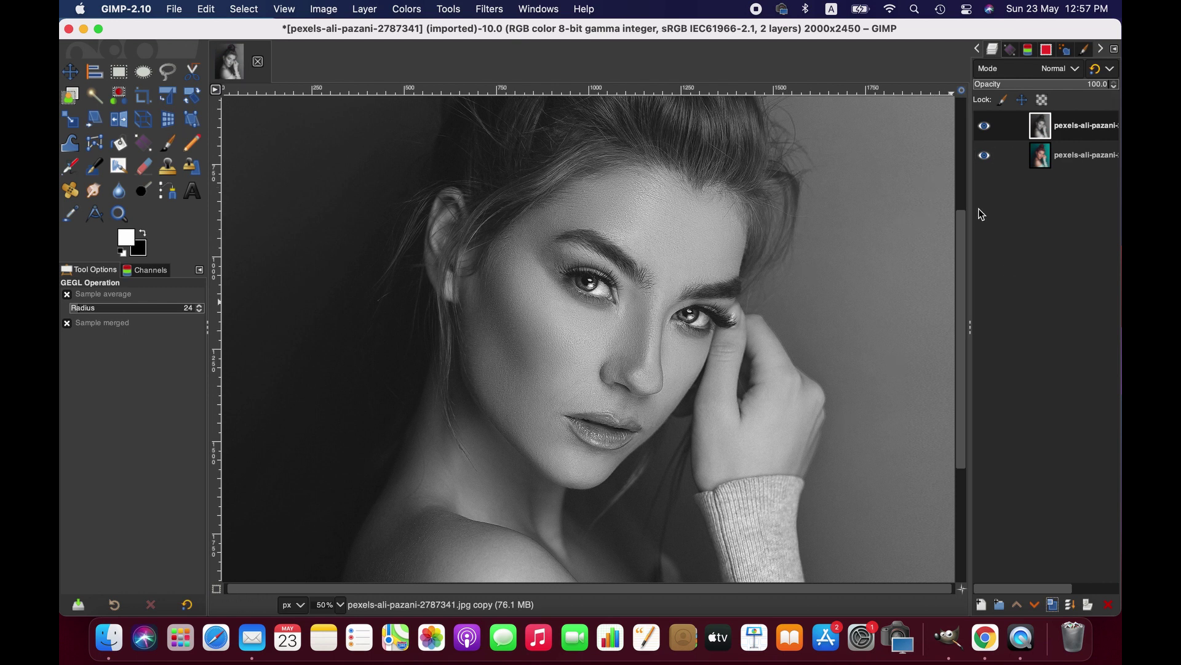
# Add a Black (full transparency) layer mask to the grey copy and zoom to 200%
pyautogui.rightClick(1096, 128)
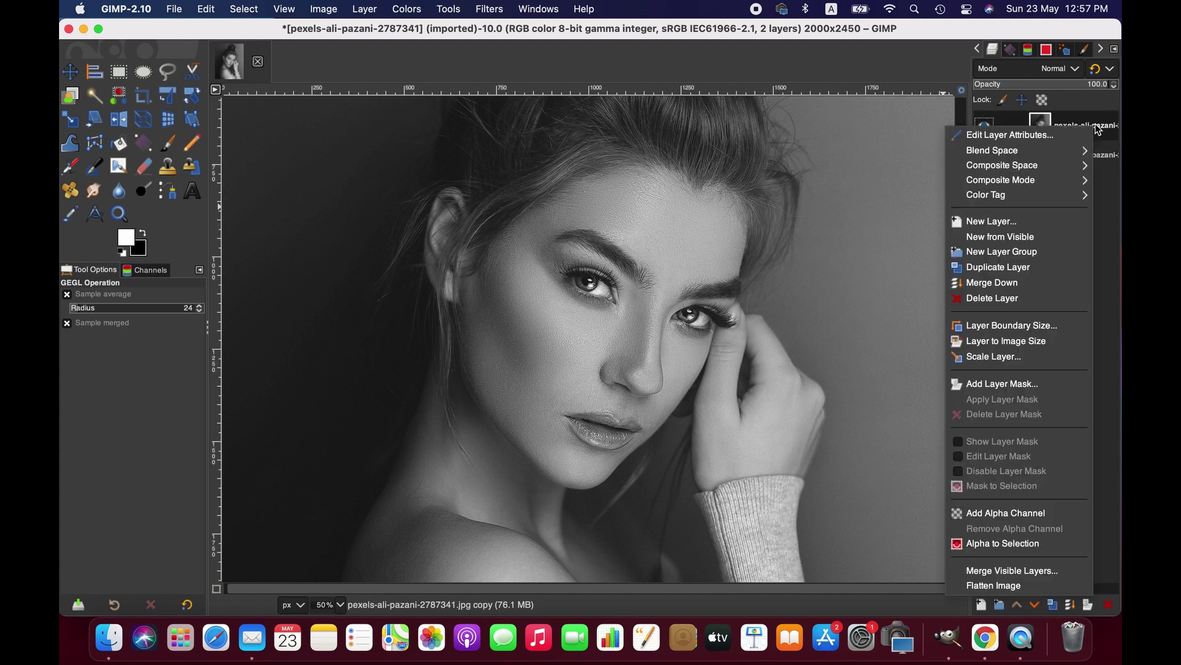
pyautogui.click(1002, 383)
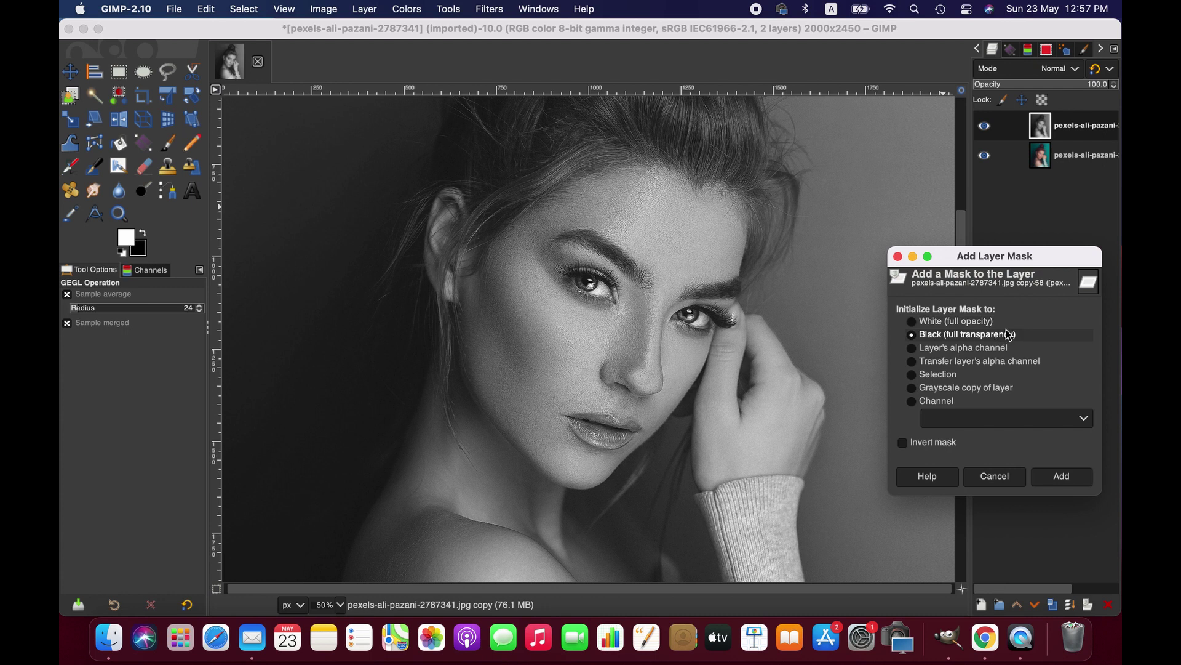
pyautogui.click(1060, 477)
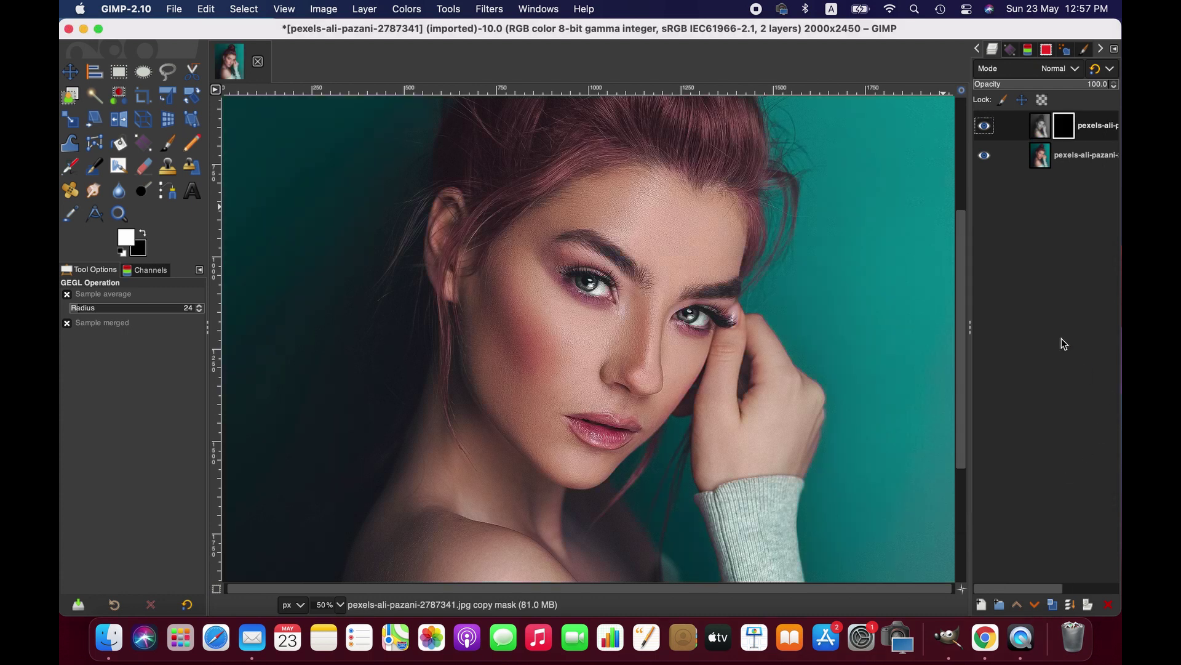
pyautogui.click(350, 600)
pyautogui.click(337, 554)
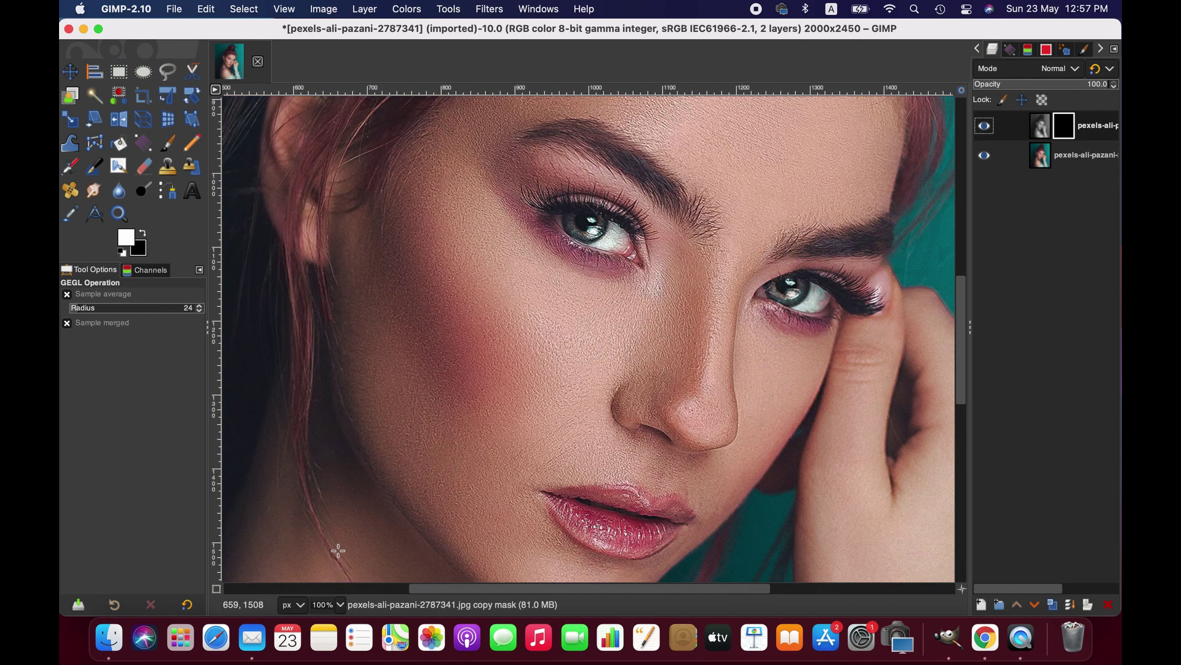
pyautogui.click(345, 604)
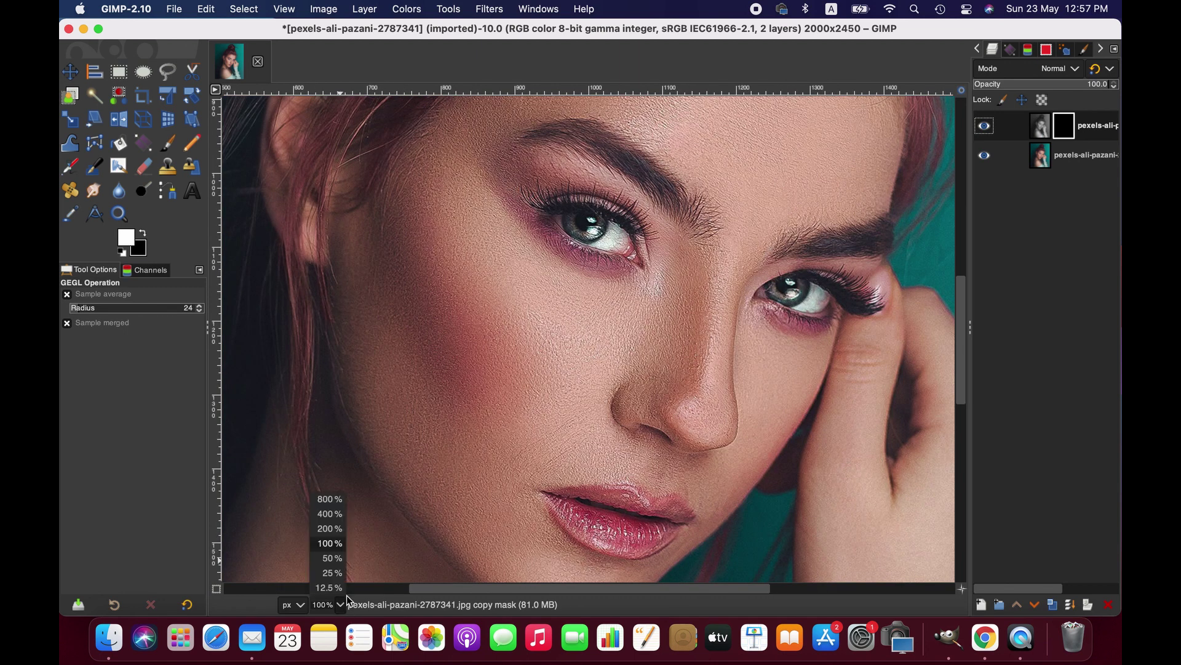
pyautogui.click(338, 534)
pyautogui.scroll(3, 432, 480)
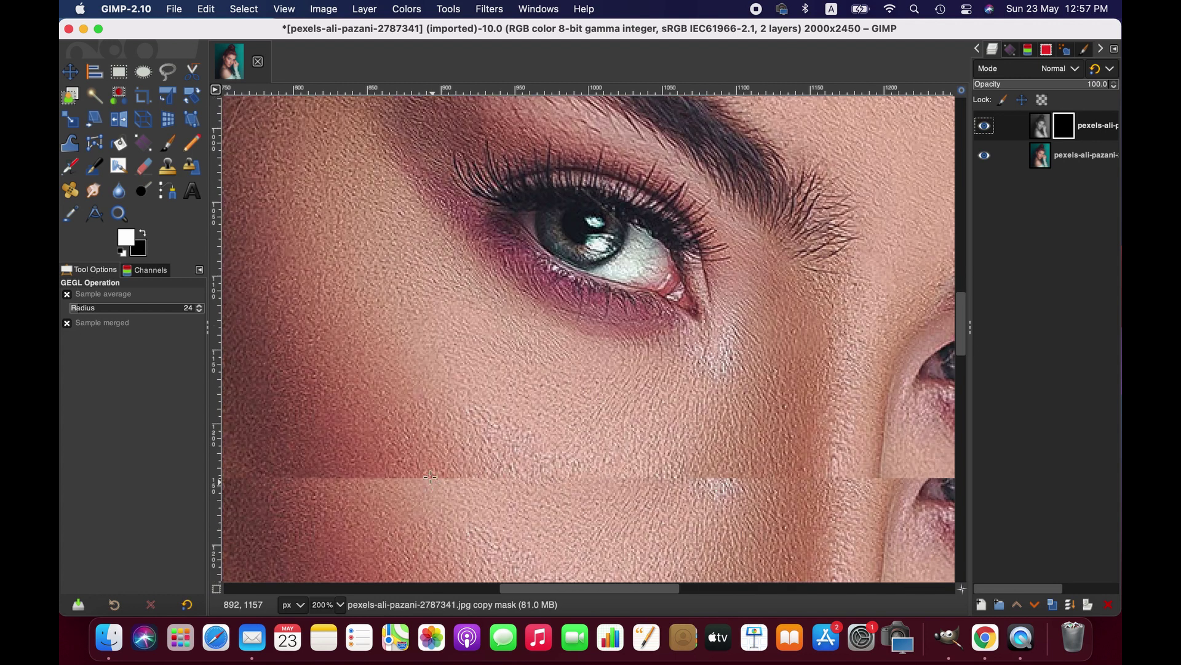
pyautogui.scroll(3, 416, 277)
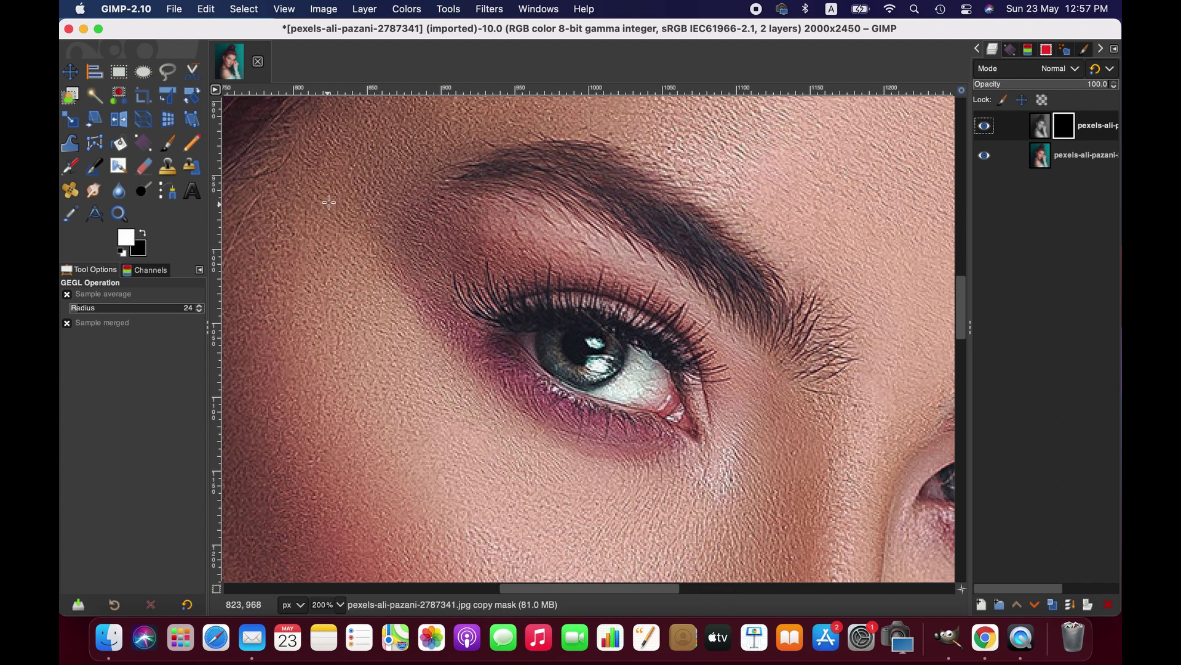
# Select the Paintbrush with a soft brush to paint the left iris on the mask
pyautogui.click(166, 145)
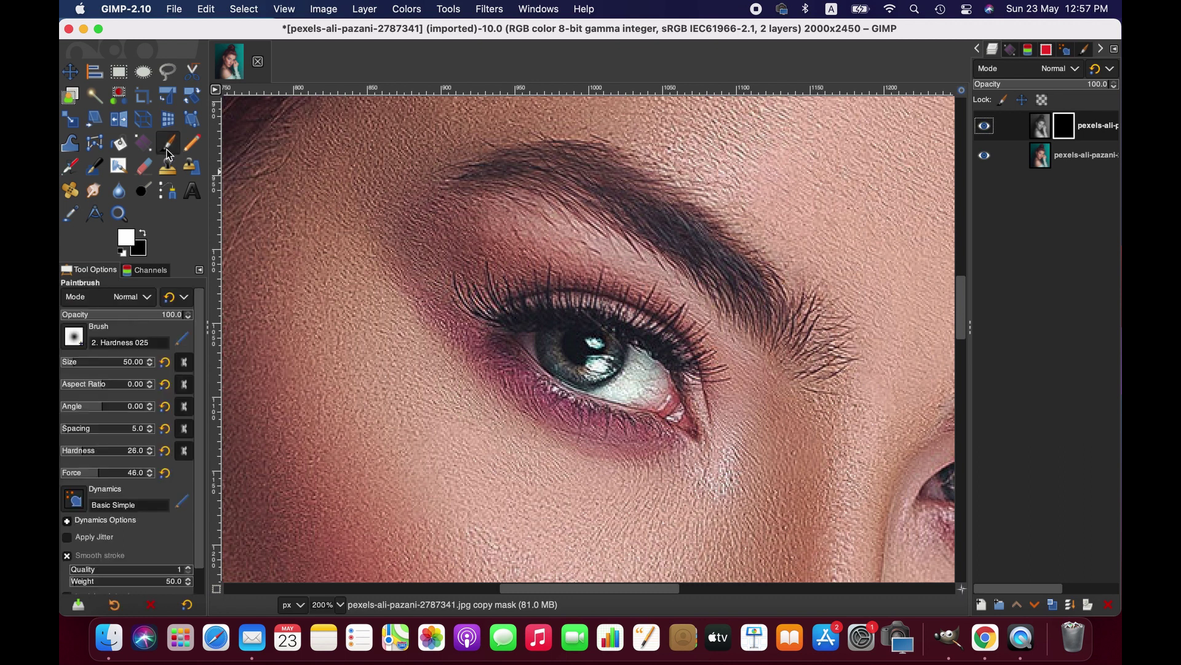
pyautogui.click(74, 337)
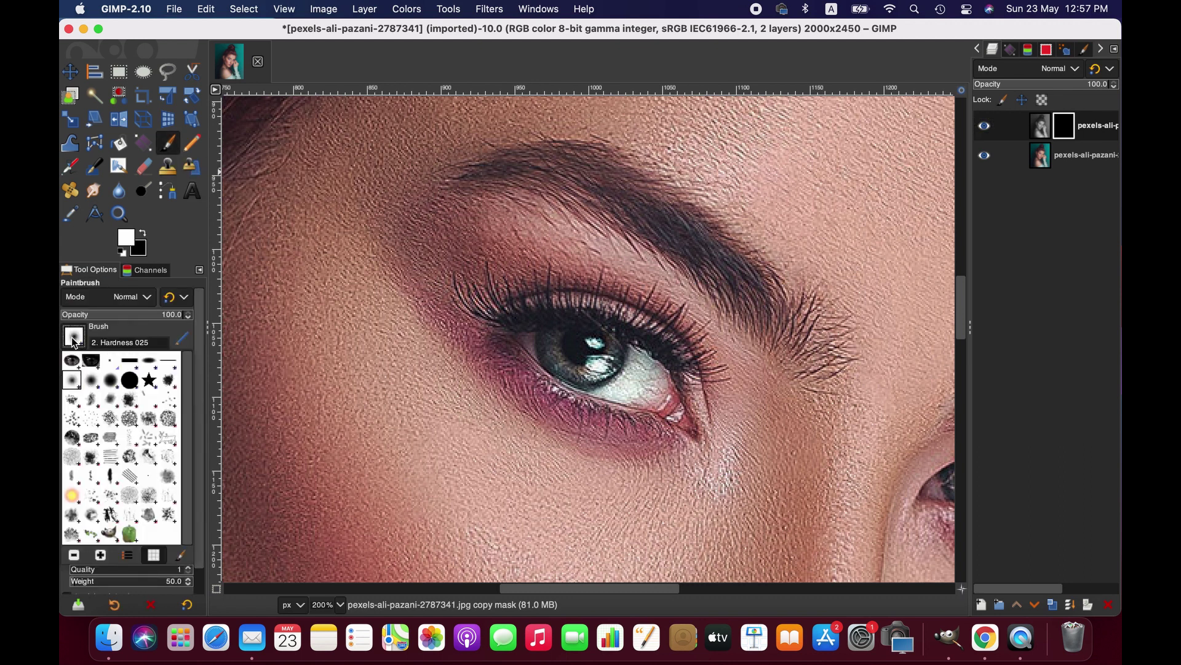
pyautogui.click(73, 339)
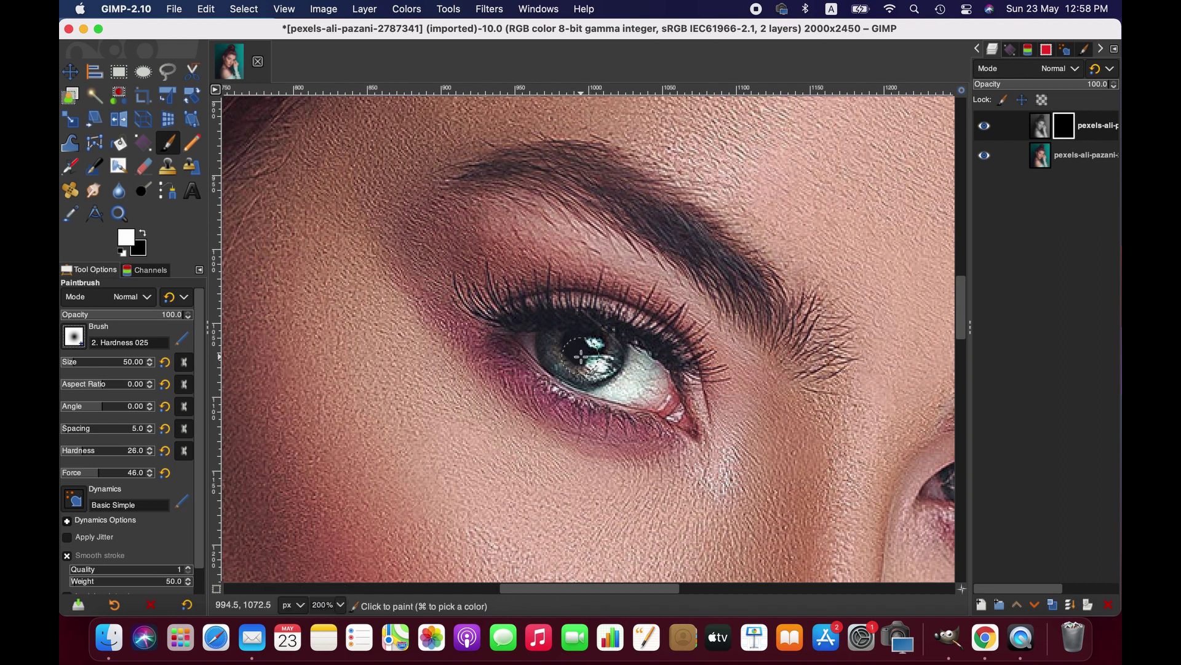
pyautogui.click(342, 605)
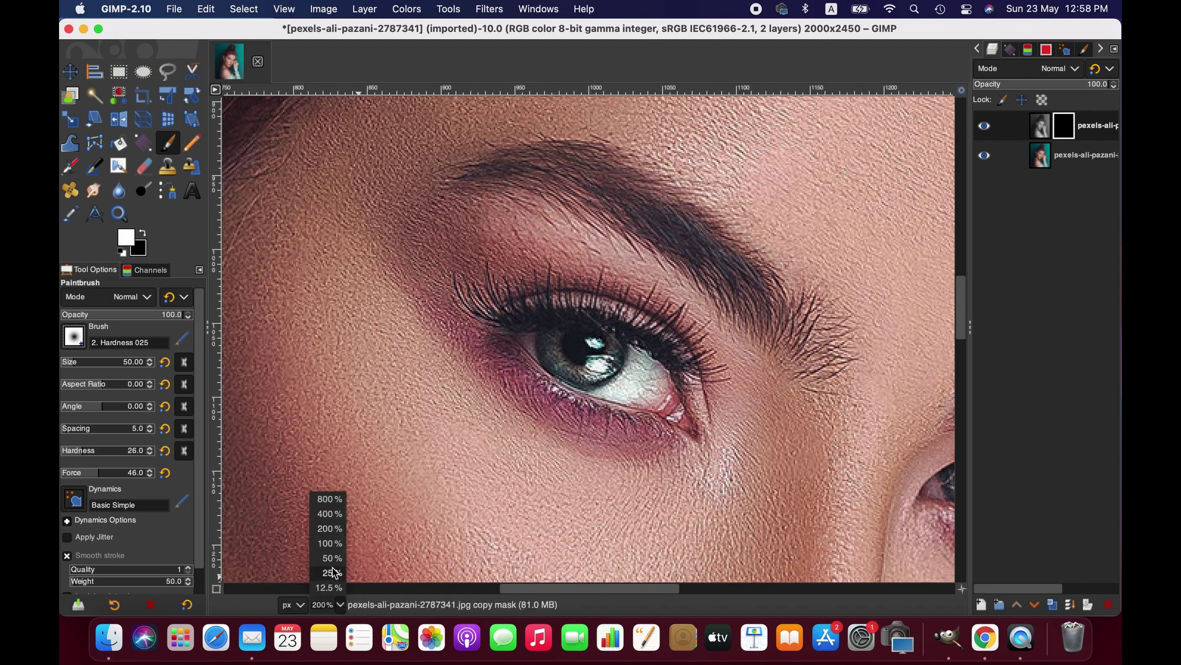
pyautogui.press('Escape')
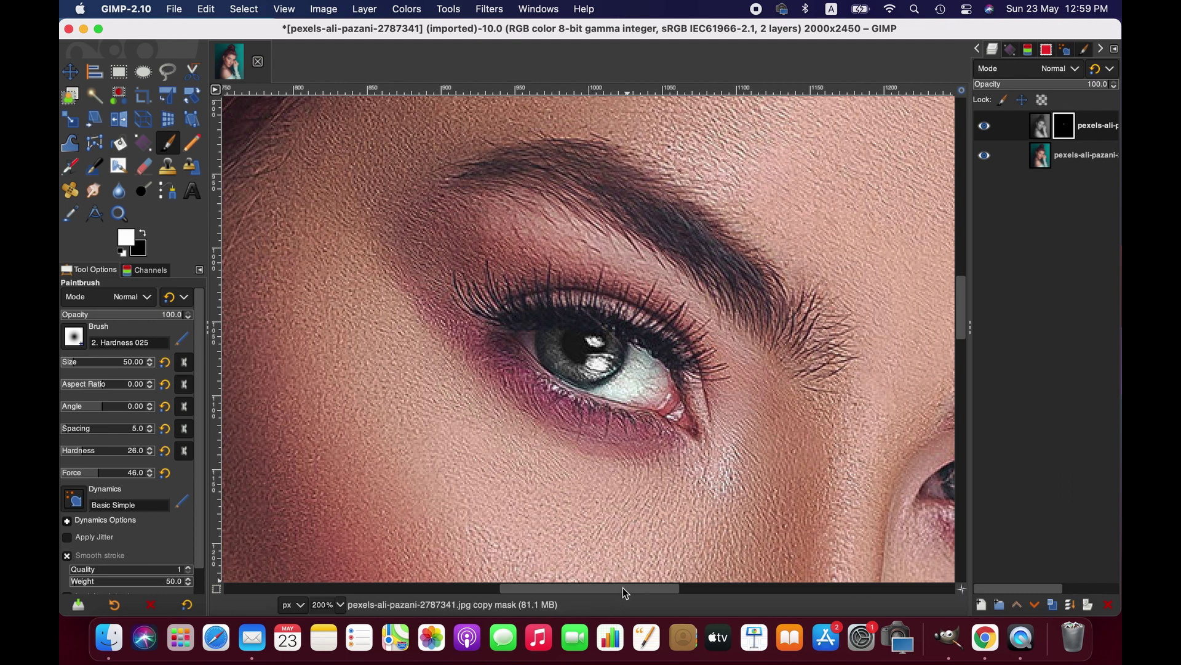
pyautogui.moveTo(619, 588); pyautogui.dragTo(704, 588)
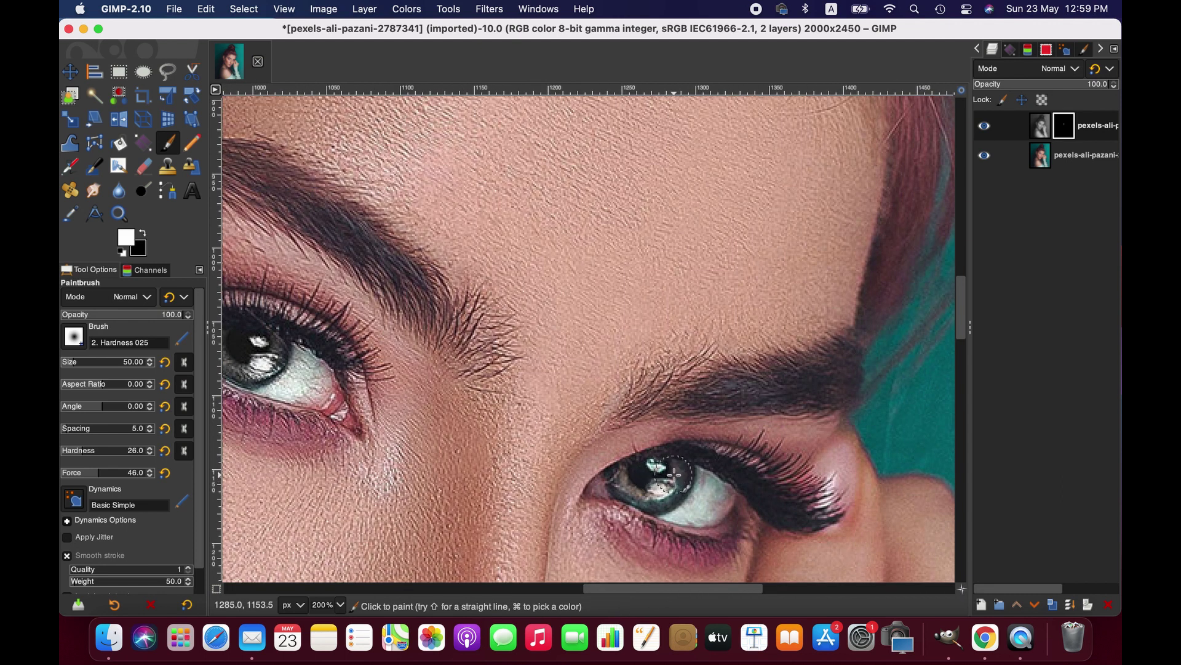
# Paint the mask white across the right iris in four brush strokes
pyautogui.moveTo(677, 471); pyautogui.dragTo(639, 489)
pyautogui.moveTo(628, 483); pyautogui.dragTo(673, 480)
pyautogui.moveTo(675, 478); pyautogui.dragTo(634, 477)
pyautogui.moveTo(630, 480)
pyautogui.mouseDown()
pyautogui.moveTo(661, 489)
pyautogui.moveTo(677, 474)
pyautogui.moveTo(632, 475)
pyautogui.moveTo(647, 492)
pyautogui.moveTo(679, 473)
pyautogui.moveTo(624, 478)
pyautogui.moveTo(699, 476)
pyautogui.mouseUp()
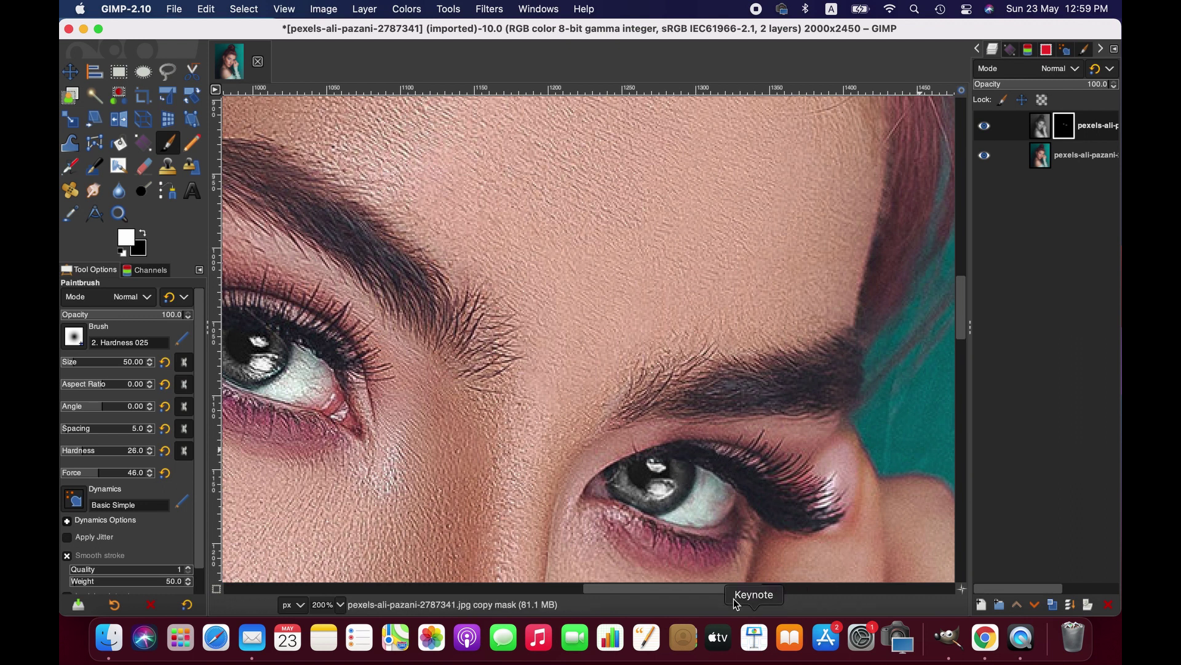
pyautogui.moveTo(730, 590); pyautogui.dragTo(715, 589)
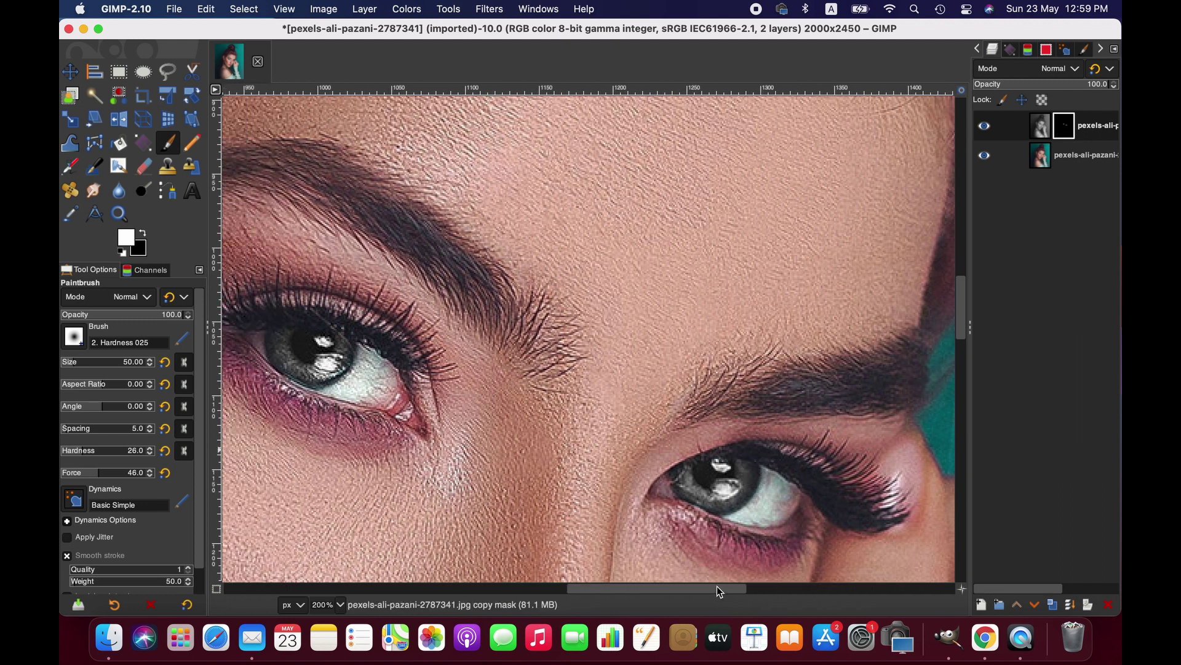
# Apply the top layer's mask and duplicate the resulting grey-iris layer
pyautogui.rightClick(1043, 128)
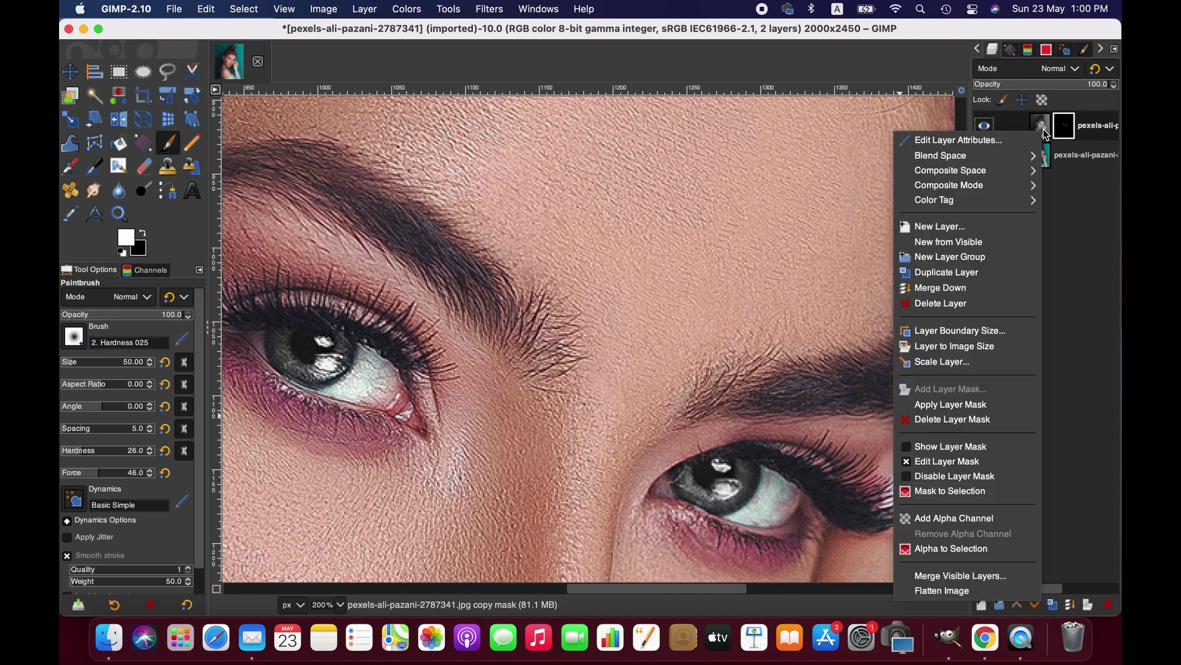
pyautogui.click(983, 411)
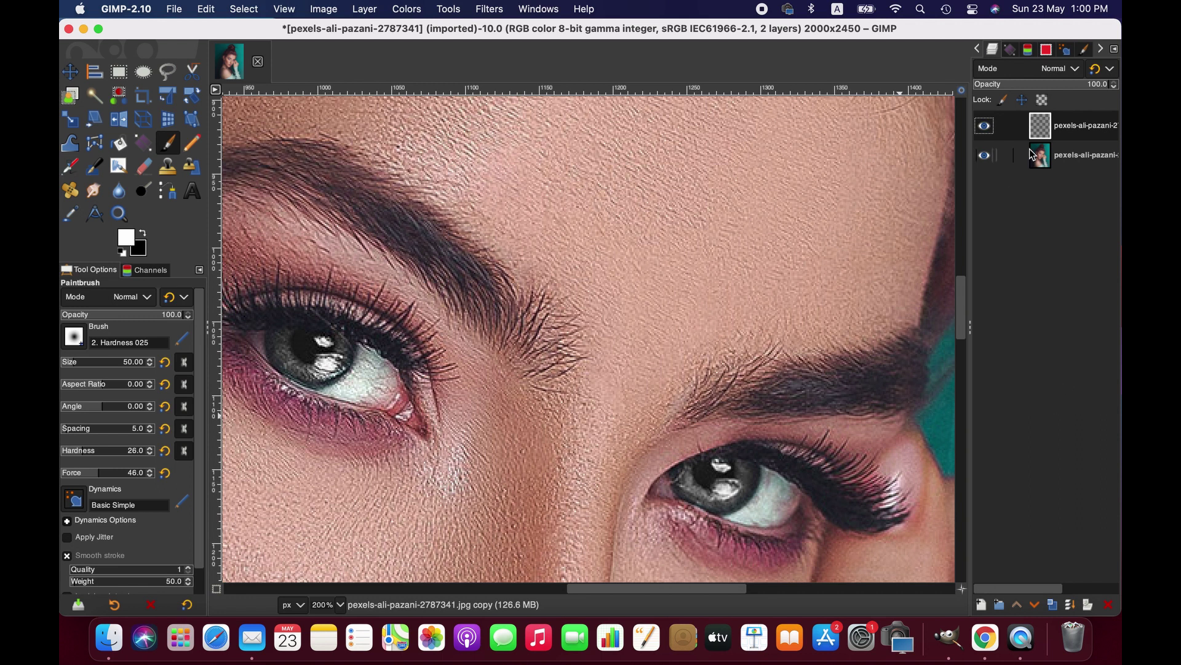
pyautogui.click(1053, 604)
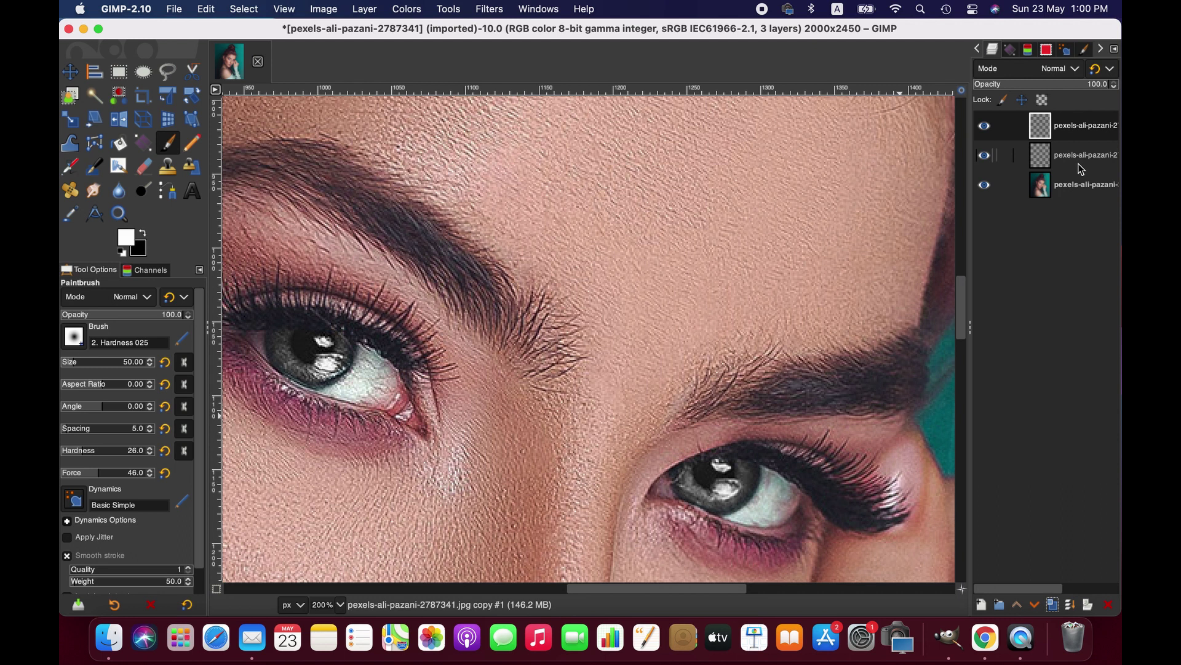
pyautogui.click(407, 9)
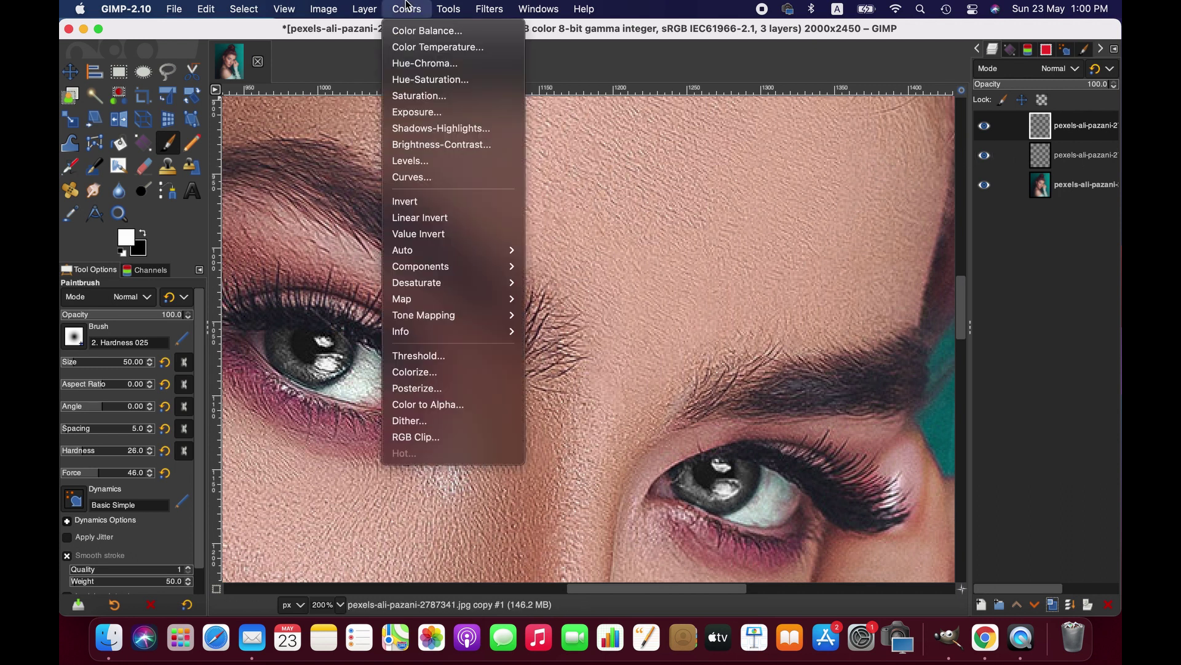
# Colorize the duplicated layer with Hue around 0.15 for yellow-green irises
pyautogui.click(440, 371)
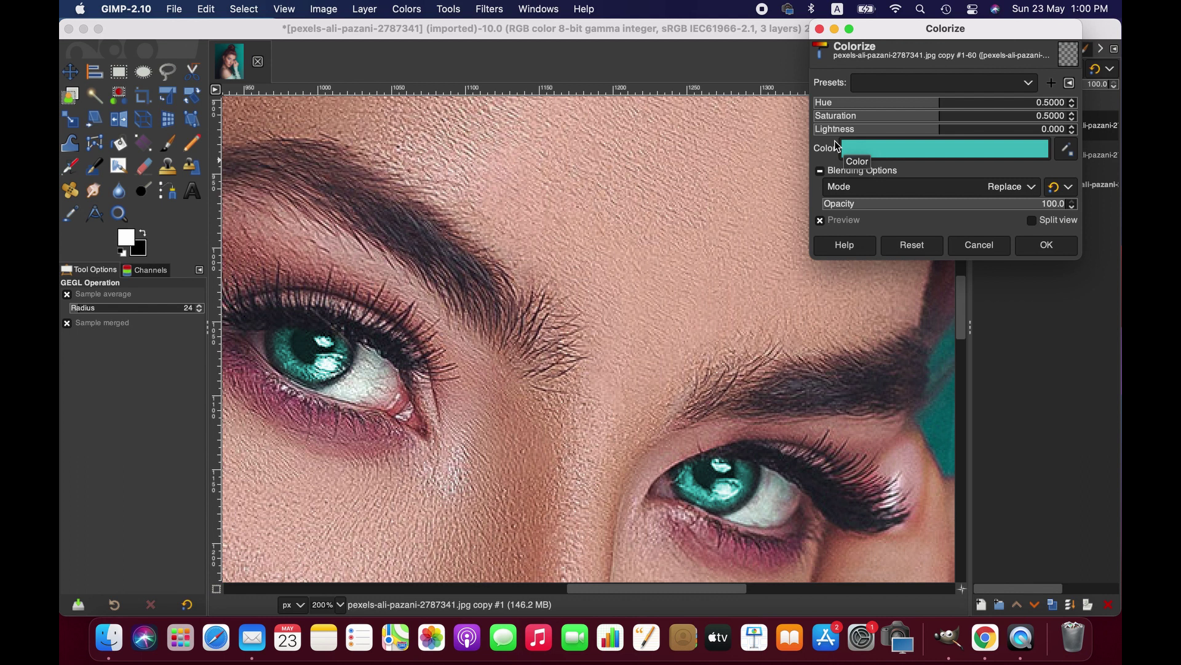
pyautogui.click(842, 148)
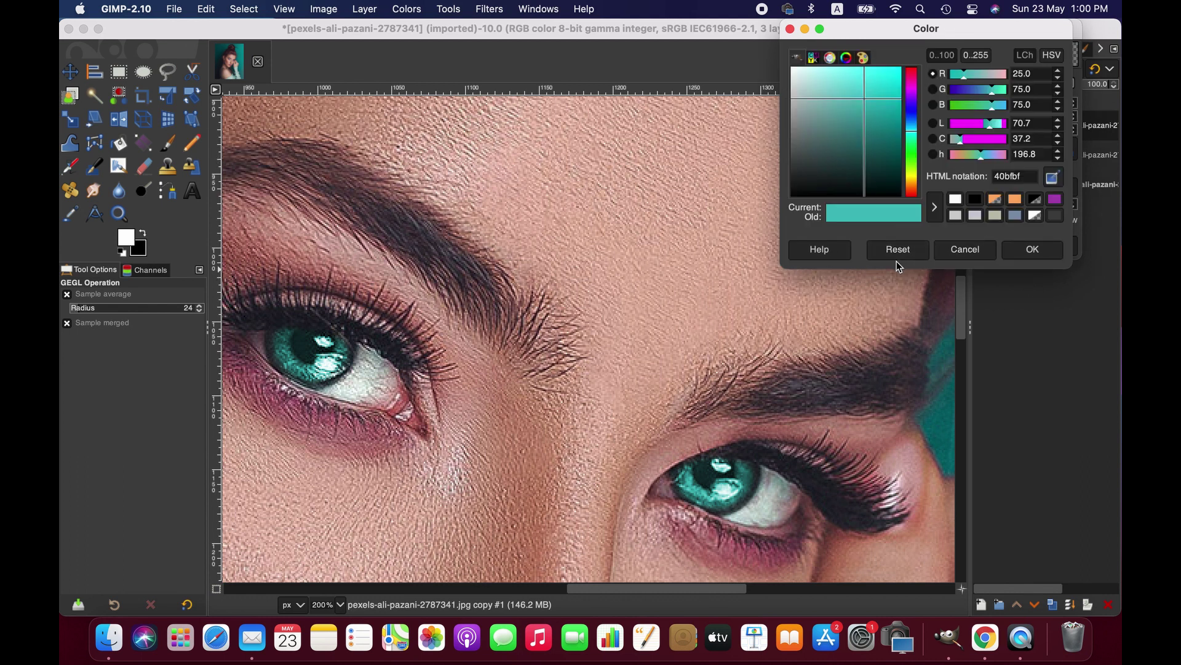
pyautogui.press('Return')
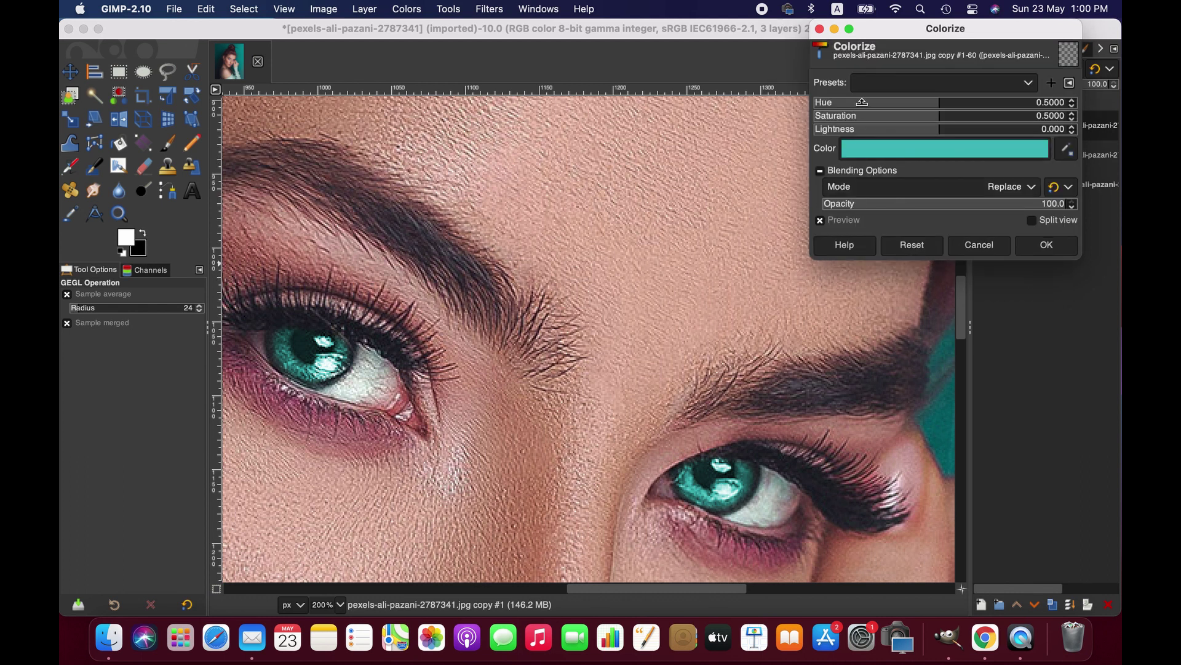
pyautogui.moveTo(863, 102)
pyautogui.mouseDown()
pyautogui.moveTo(852, 101)
pyautogui.moveTo(908, 101)
pyautogui.moveTo(848, 102)
pyautogui.mouseUp()
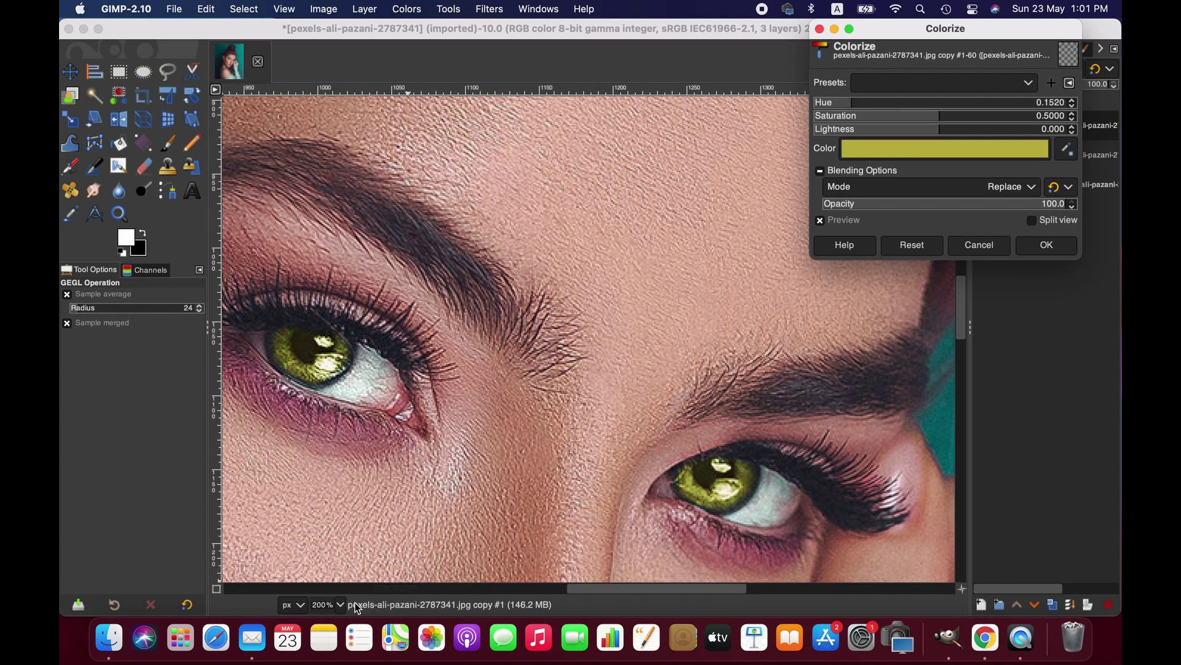
pyautogui.click(340, 604)
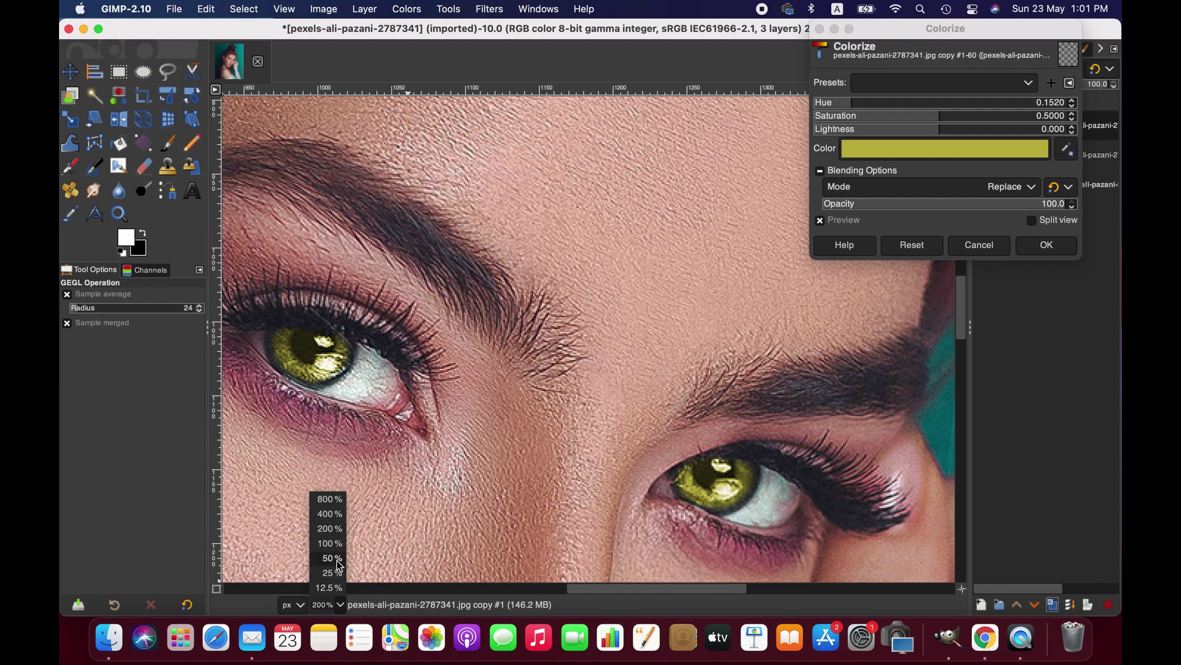
pyautogui.click(863, 297)
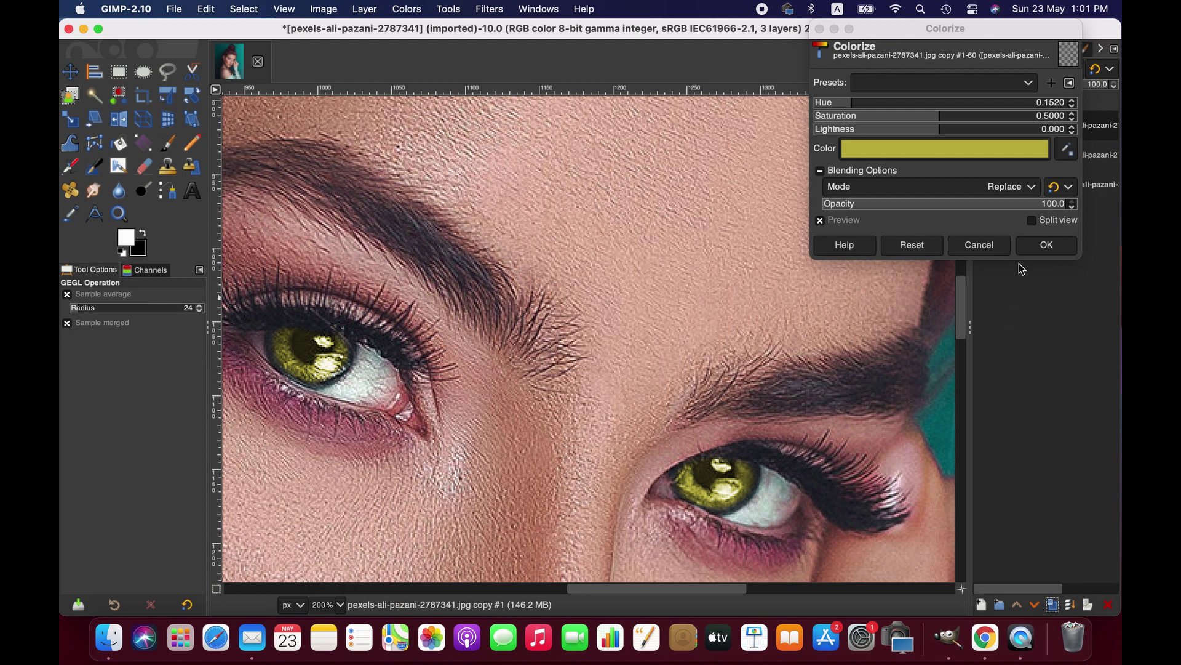
pyautogui.click(1035, 251)
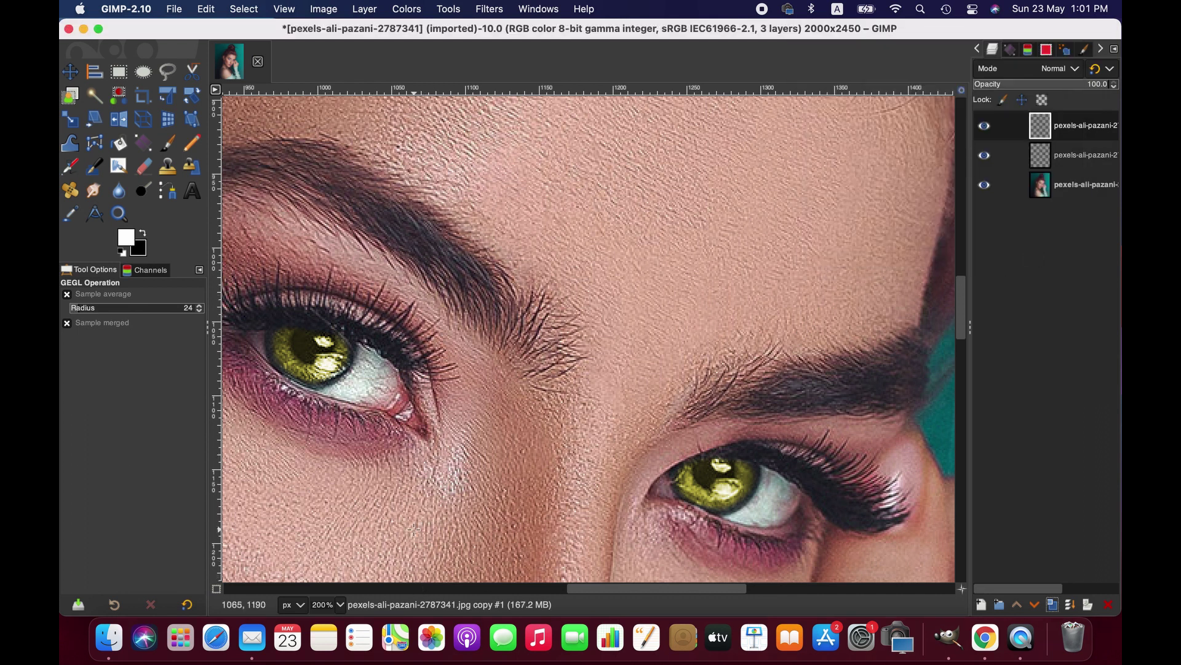
# Set the zoom to 50% to view the whole portrait
pyautogui.click(341, 605)
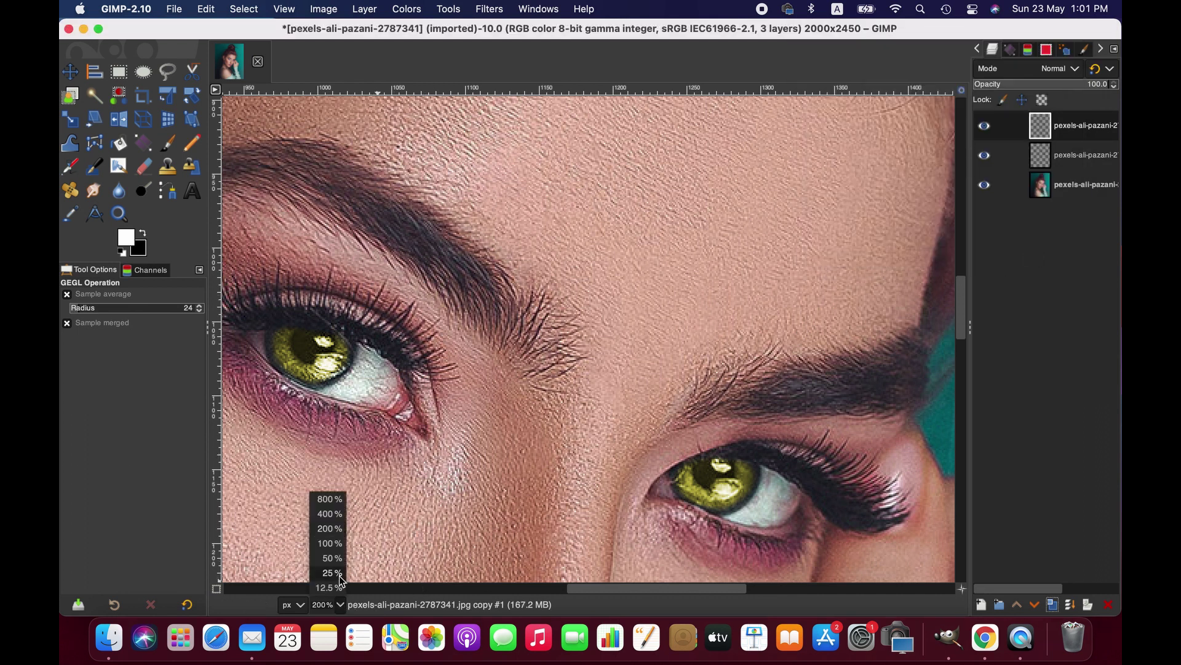
pyautogui.click(331, 558)
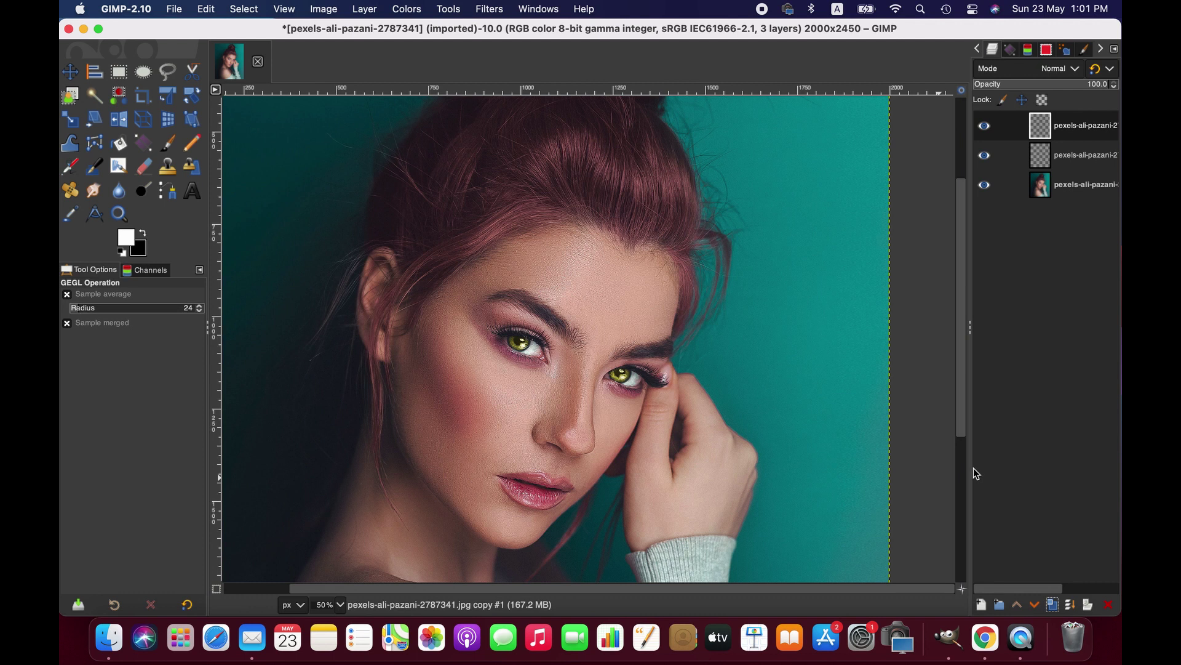